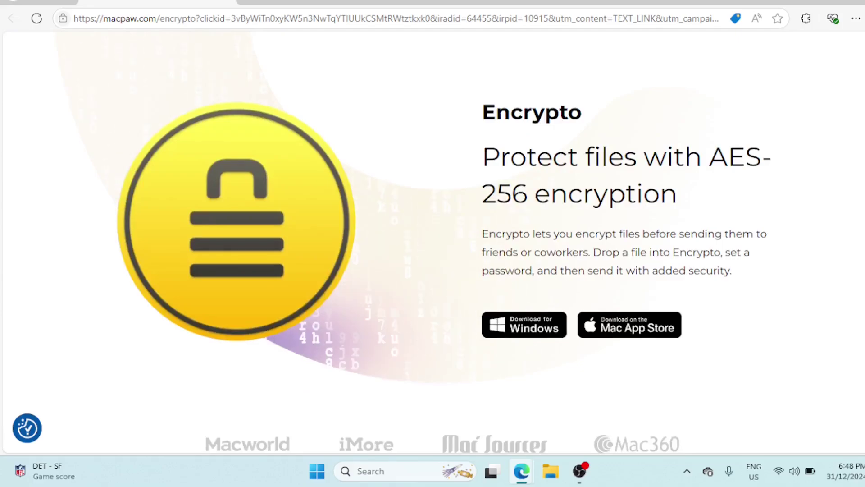
# - Download EncryptoforWin.exe from the MacPaw site and launch the installer from Edge's Downloads
pyautogui.scroll(-1, 444, 275)
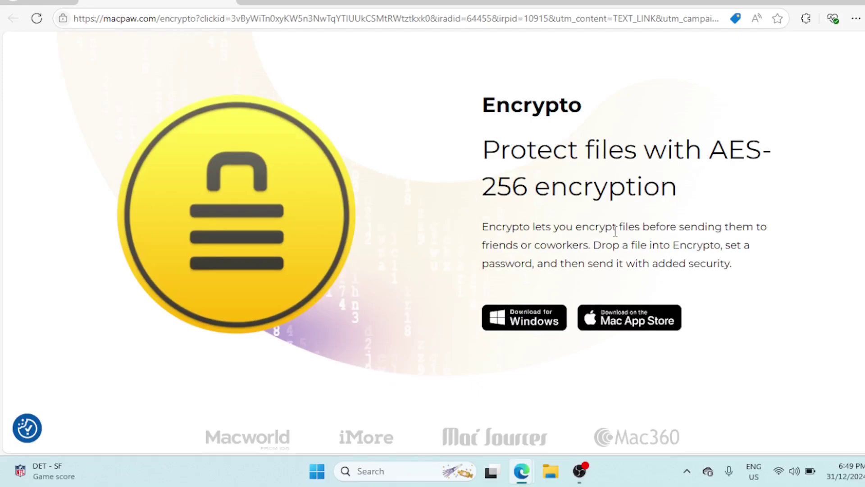
pyautogui.click(538, 322)
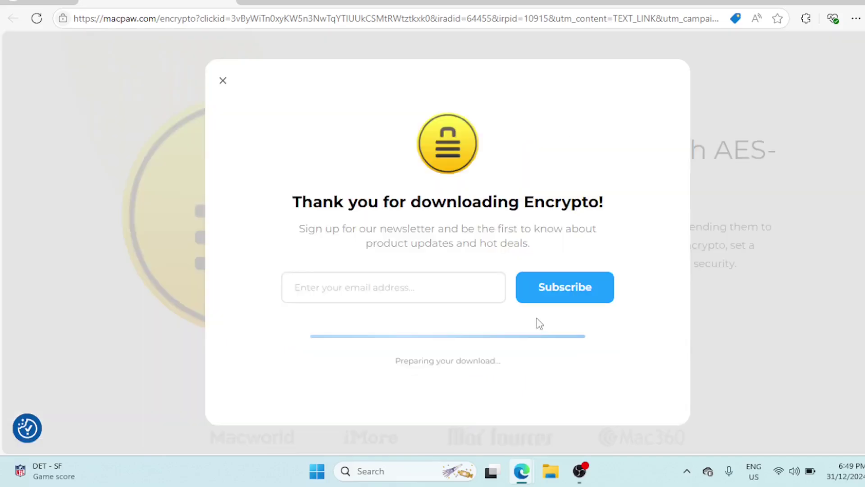
pyautogui.click(418, 284)
pyautogui.click(198, 250)
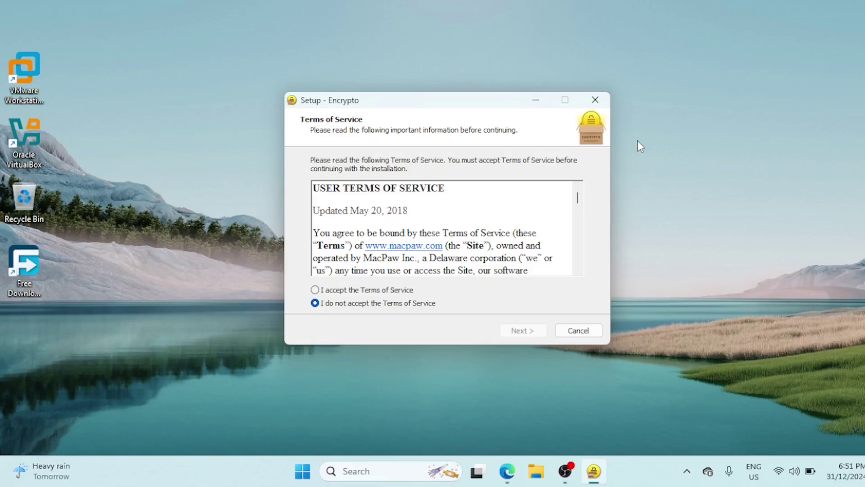
# - Accept the Terms of Service and run Install Now for Encrypto
pyautogui.click(315, 289)
pyautogui.click(523, 330)
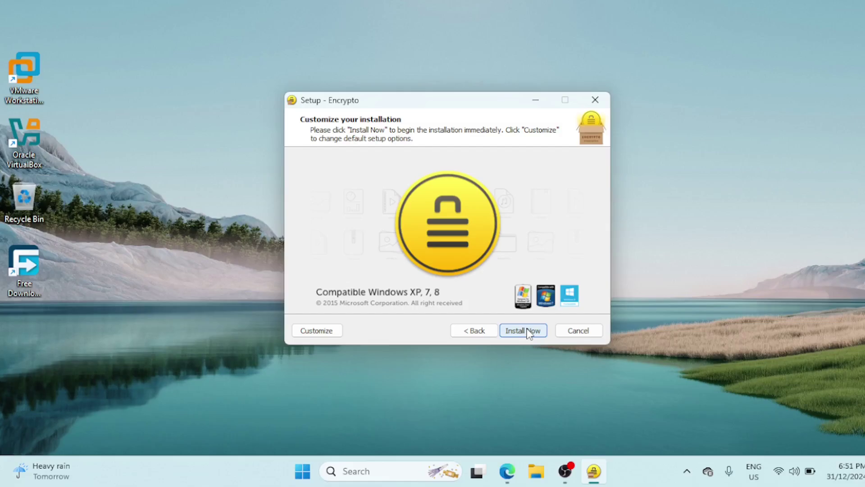
pyautogui.click(528, 331)
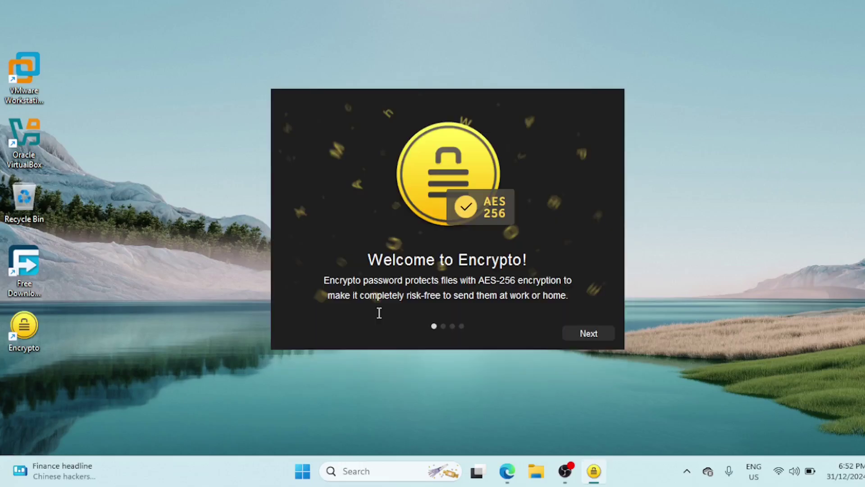
# - Advance through the three welcome pages and skip the newsletter signup
pyautogui.click(590, 336)
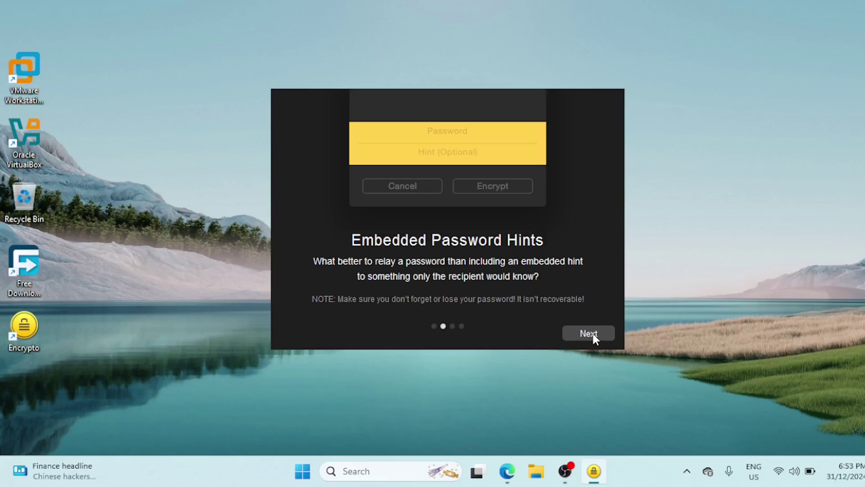
pyautogui.click(593, 335)
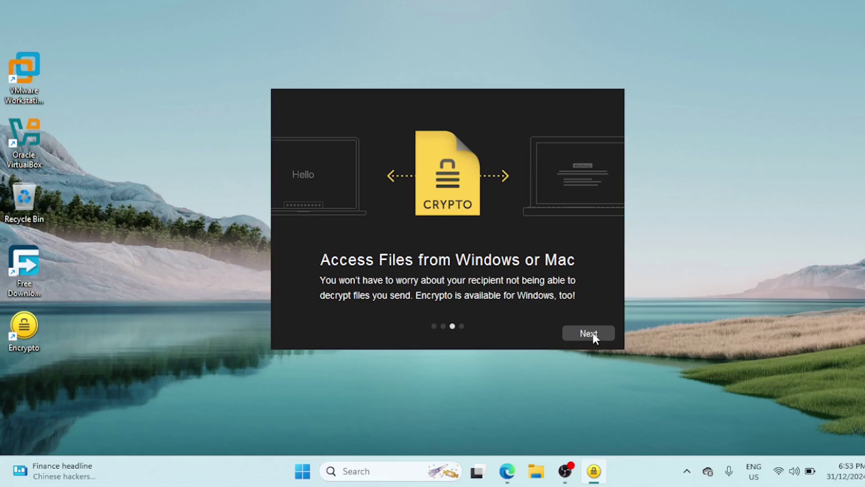
pyautogui.click(593, 334)
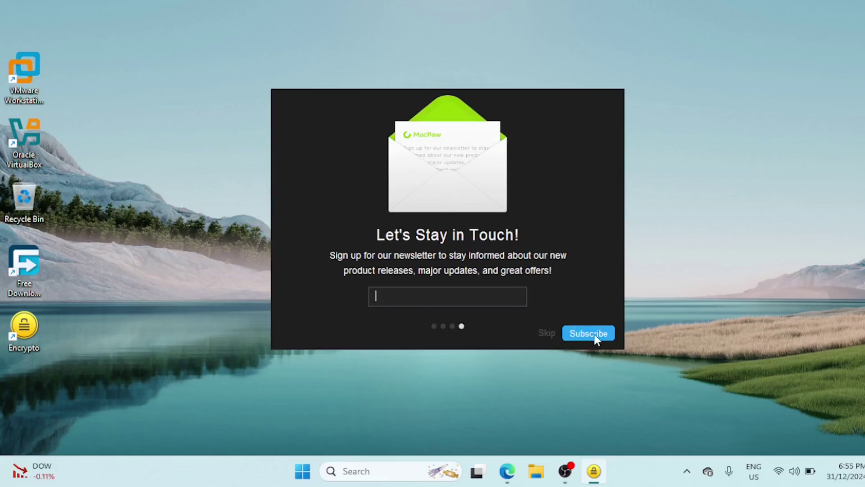
pyautogui.click(546, 334)
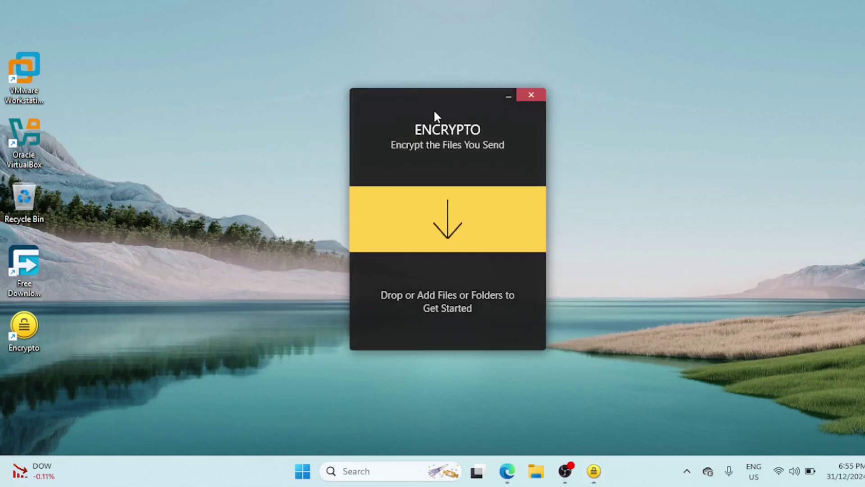
pyautogui.moveTo(417, 101); pyautogui.dragTo(508, 52)
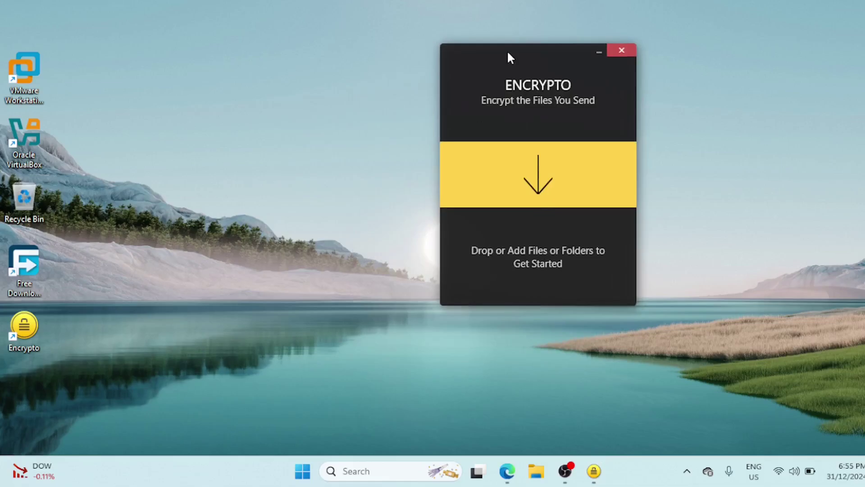
pyautogui.moveTo(539, 175)
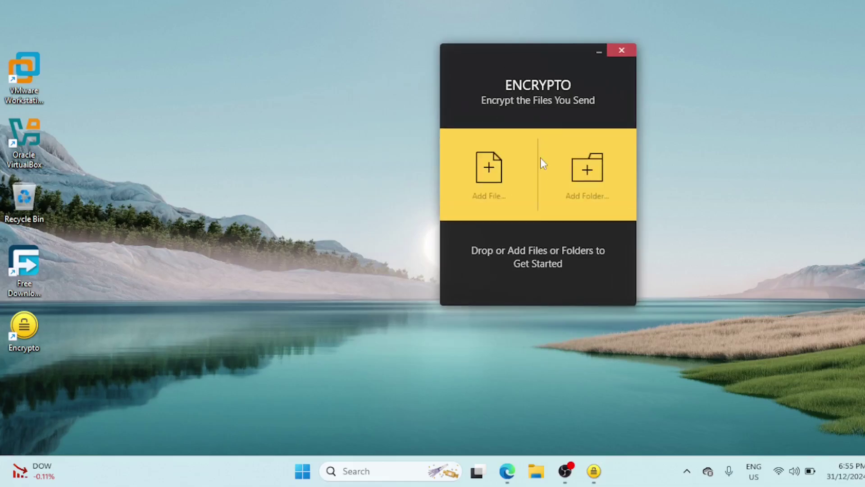
pyautogui.click(492, 181)
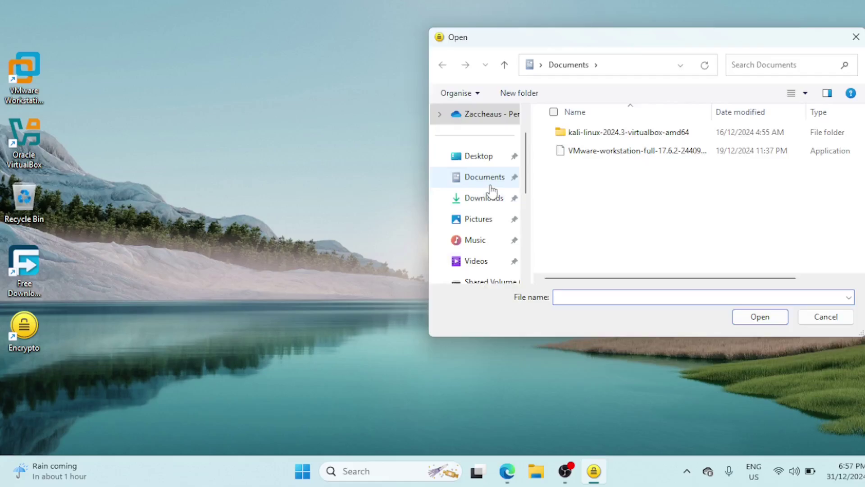
pyautogui.click(494, 248)
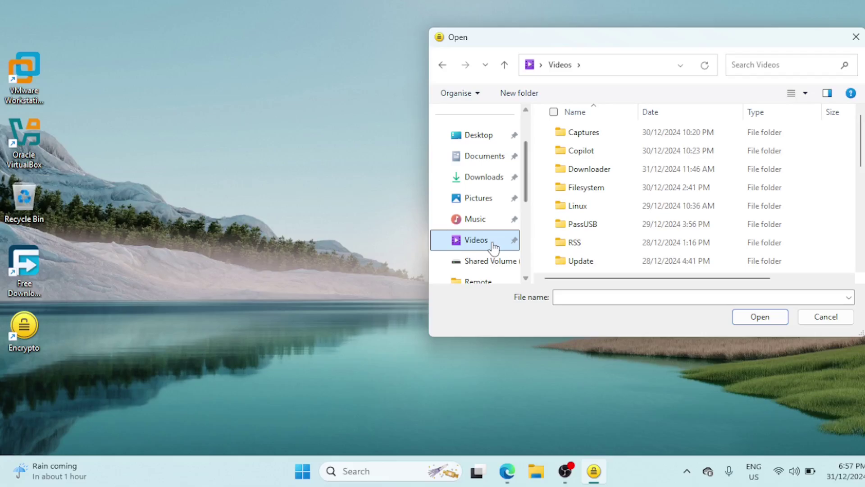
pyautogui.moveTo(861, 135); pyautogui.dragTo(861, 148)
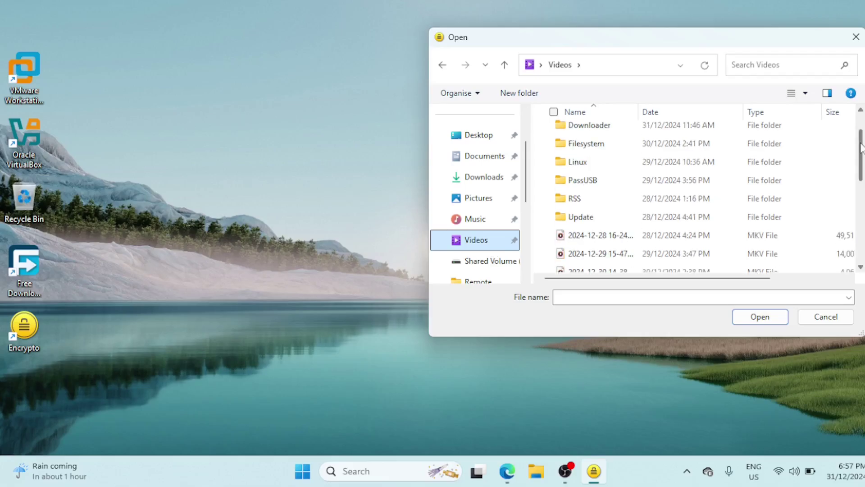
pyautogui.press('Escape')
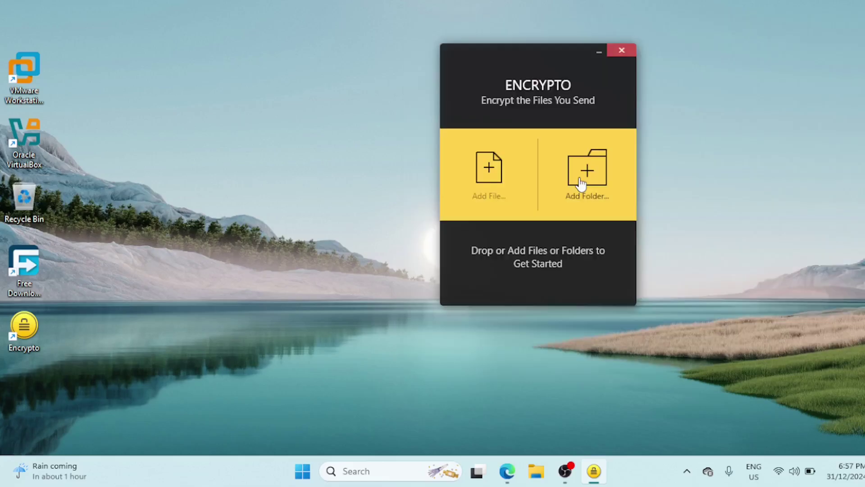
pyautogui.click(582, 184)
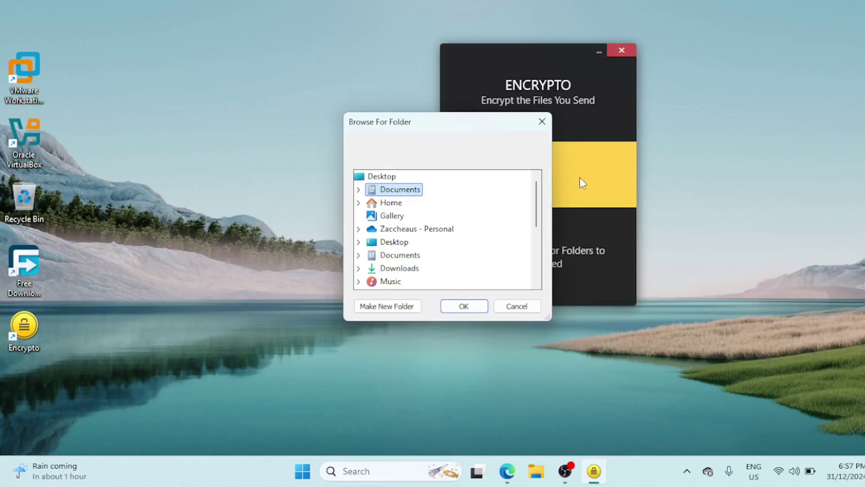
pyautogui.press('Escape')
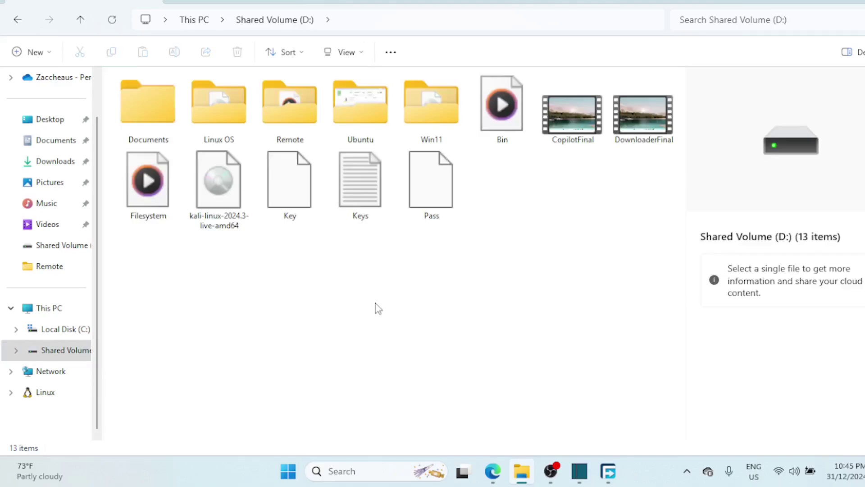
# - Send the Keys text file to Encrypto via Explorer's extended context menu
pyautogui.click(362, 198)
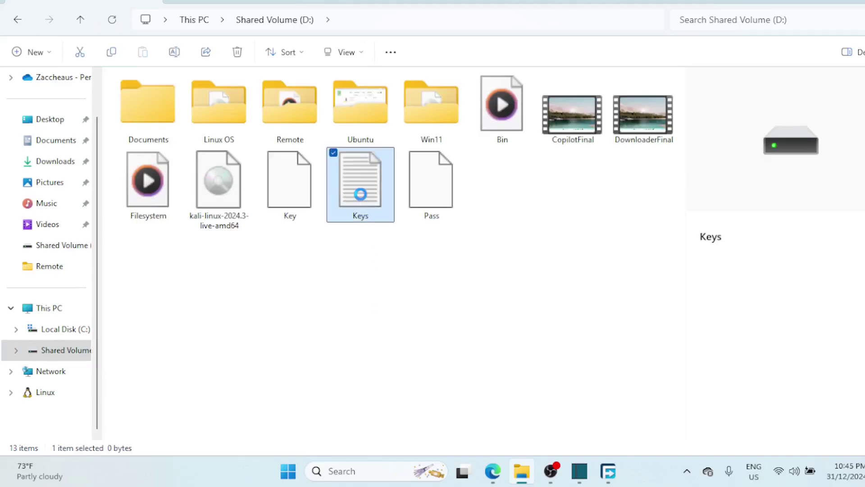
pyautogui.rightClick(362, 198)
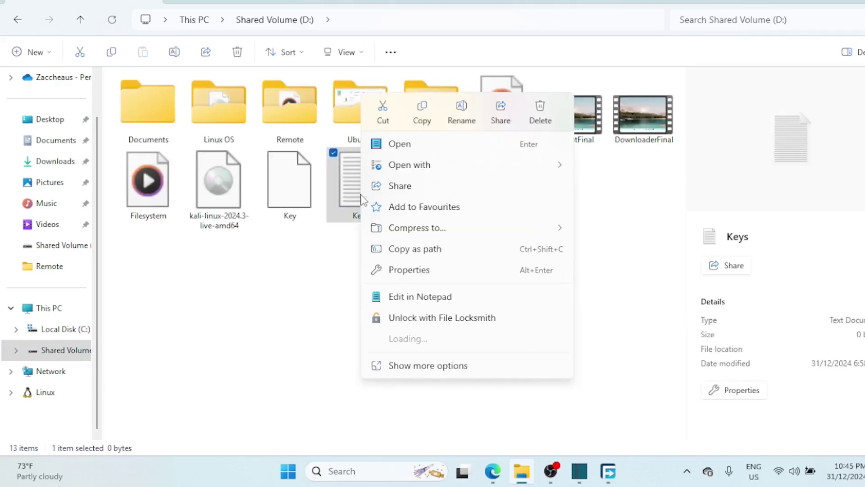
pyautogui.click(422, 388)
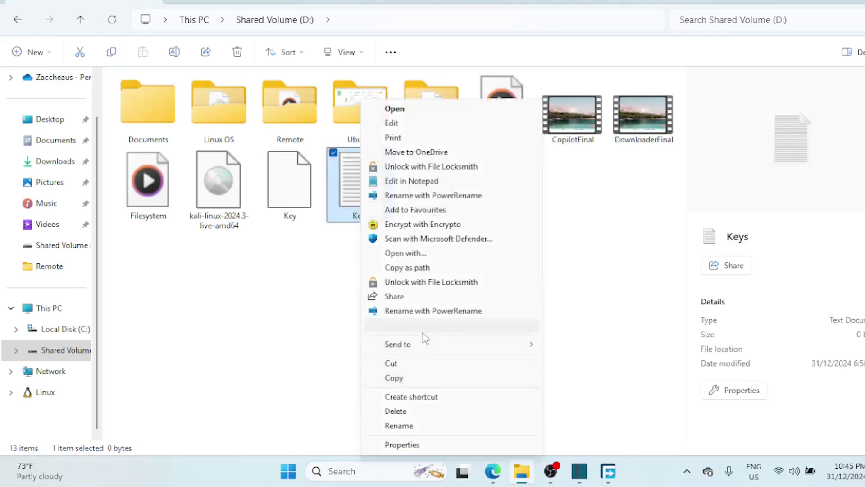
pyautogui.click(419, 225)
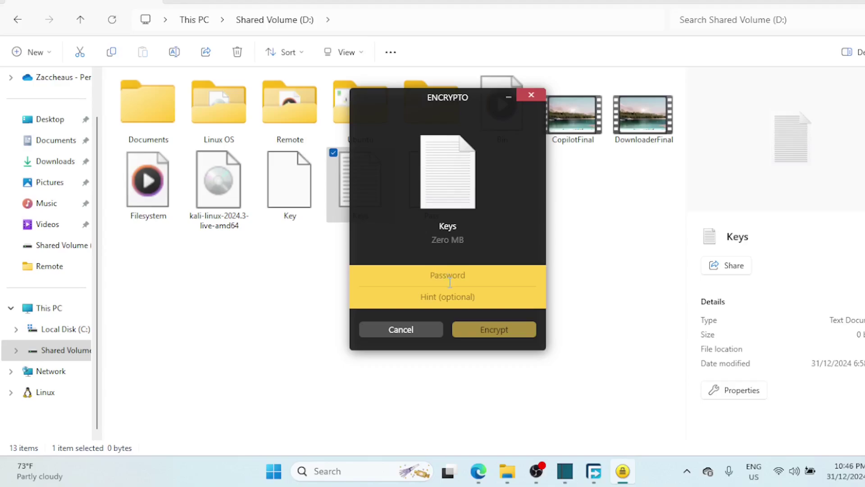
# - Encrypt Keys with a password and save the container into Documents
pyautogui.click(439, 276)
pyautogui.write('****')
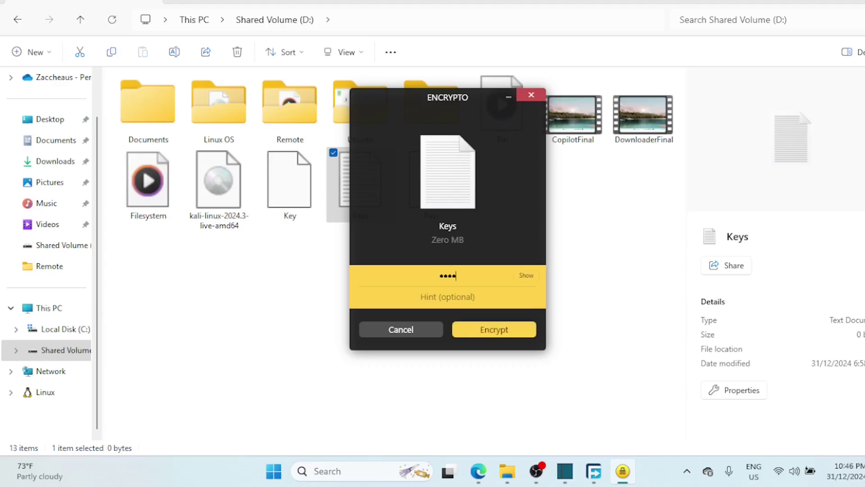
pyautogui.write('*****')
pyautogui.click(508, 332)
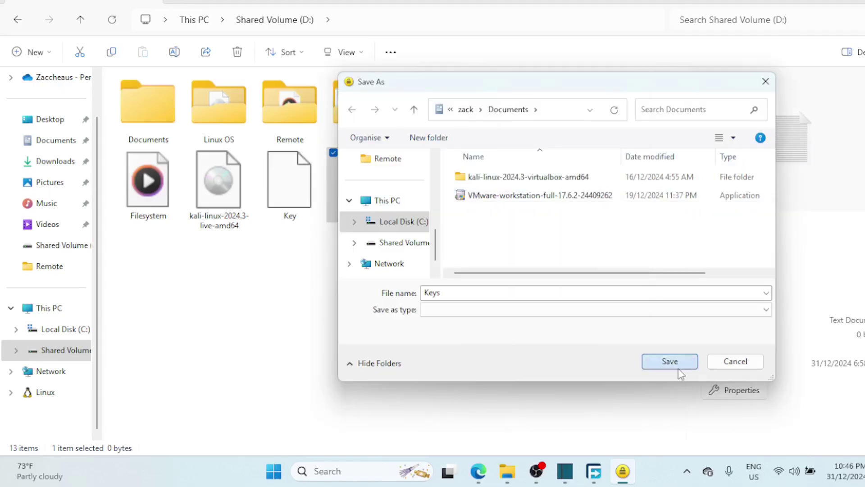
pyautogui.click(679, 365)
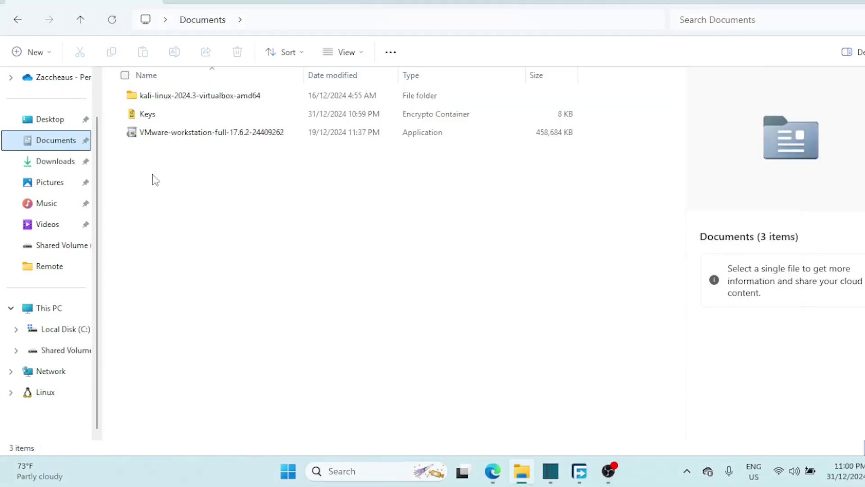
# - Inspect the Keys container's context menu options, then dismiss the menu
pyautogui.rightClick(150, 121)
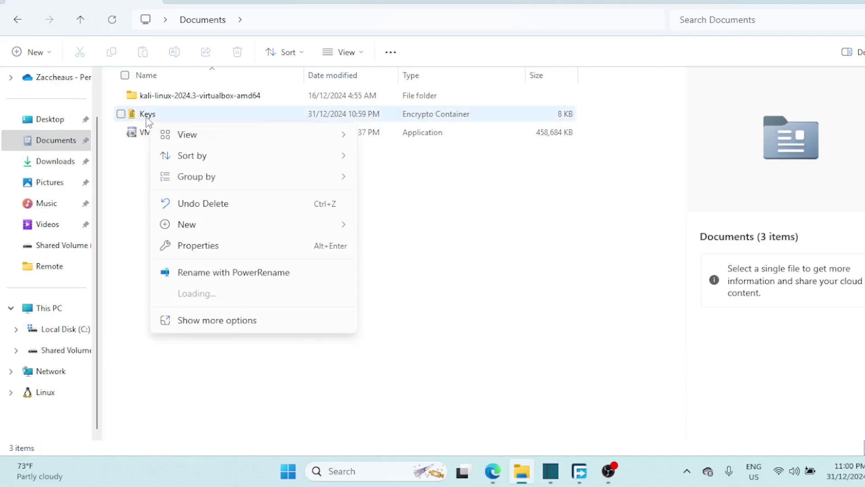
pyautogui.click(147, 120)
pyautogui.rightClick(147, 120)
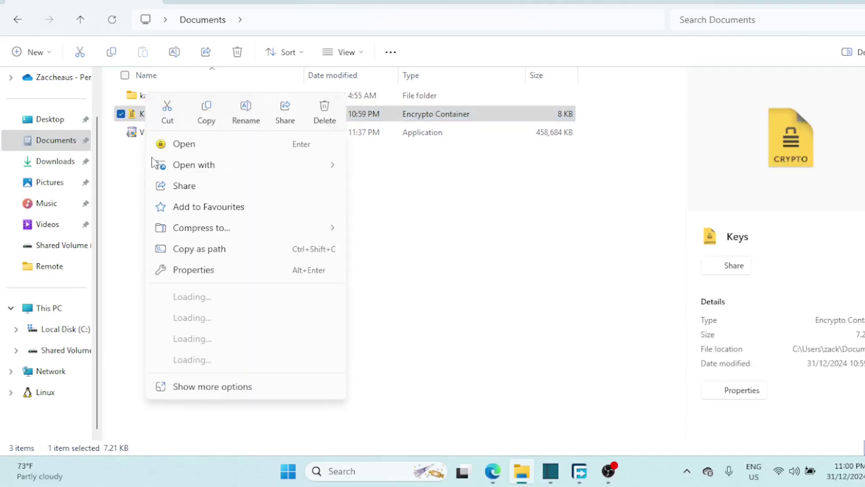
pyautogui.click(191, 271)
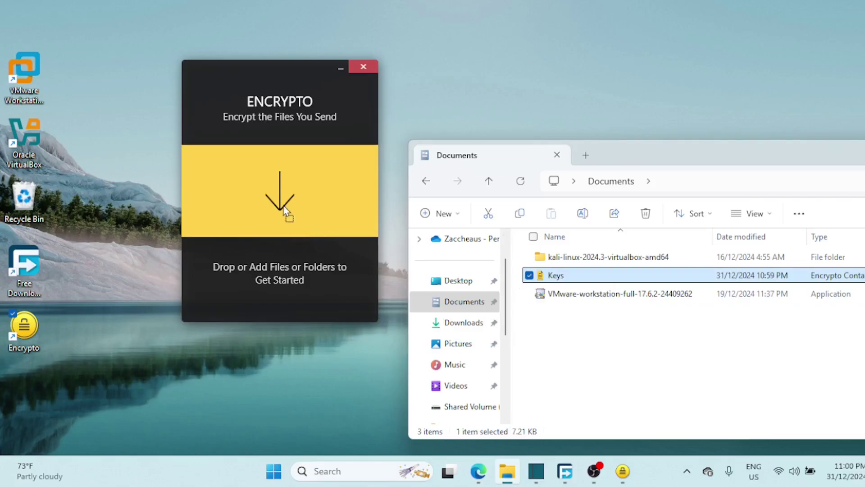
pyautogui.moveTo(284, 209); pyautogui.dragTo(282, 209)
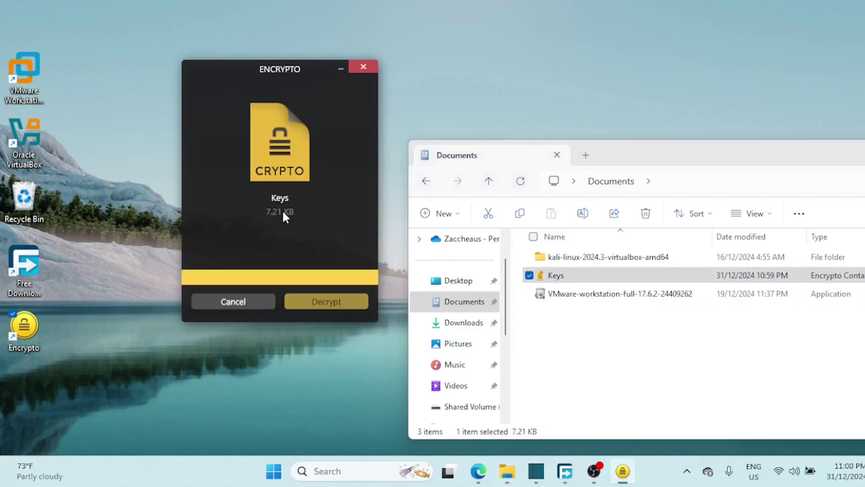
pyautogui.click(283, 270)
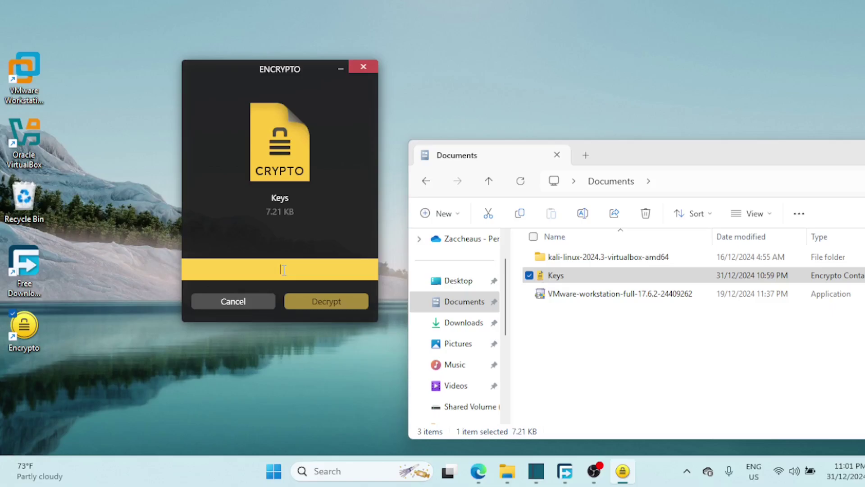
pyautogui.write('1')
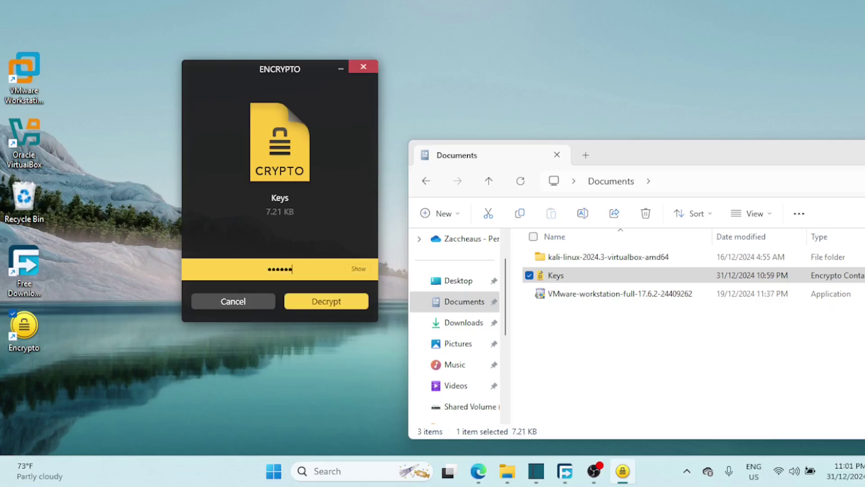
pyautogui.click(327, 305)
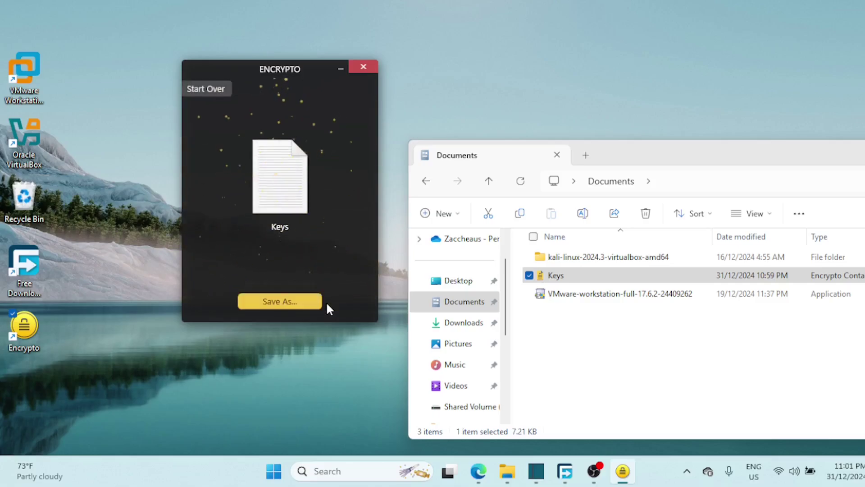
# - Save the decrypted Keys text document into Documents and close Encrypto
pyautogui.click(295, 300)
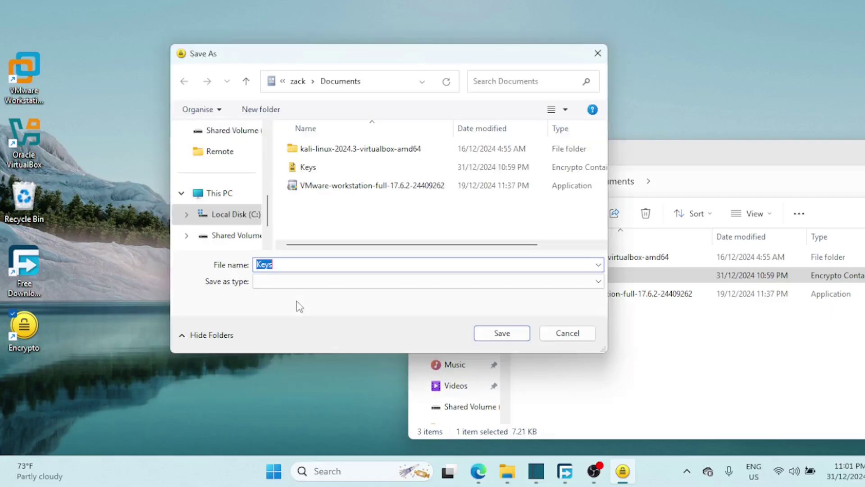
pyautogui.click(502, 334)
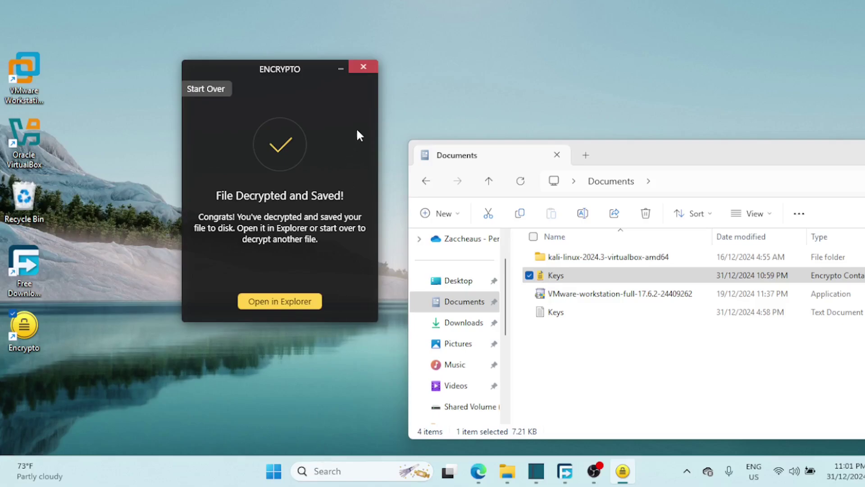
pyautogui.click(363, 71)
# - Maximize Explorer, go to Shared Volume (D:), and delete the original Keys text file
pyautogui.moveTo(647, 160)
pyautogui.mouseDown()
pyautogui.moveTo(449, 144)
pyautogui.moveTo(329, 177)
pyautogui.moveTo(323, 125)
pyautogui.mouseUp()
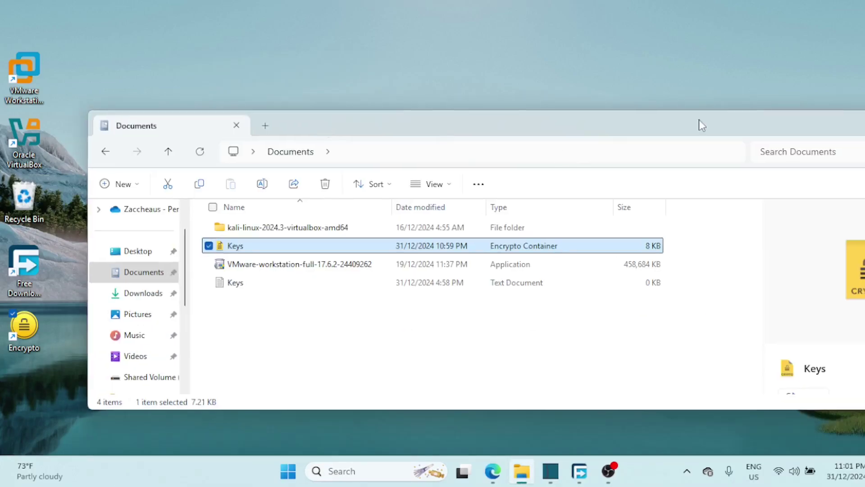
pyautogui.doubleClick(691, 123)
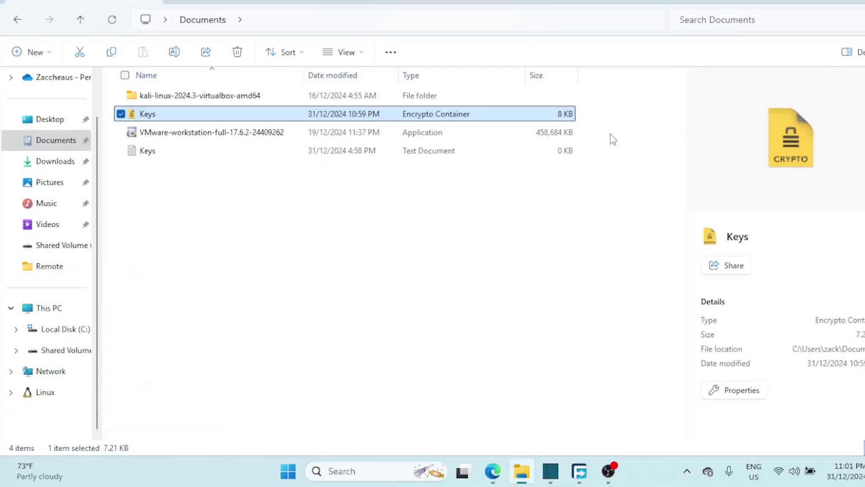
pyautogui.click(71, 350)
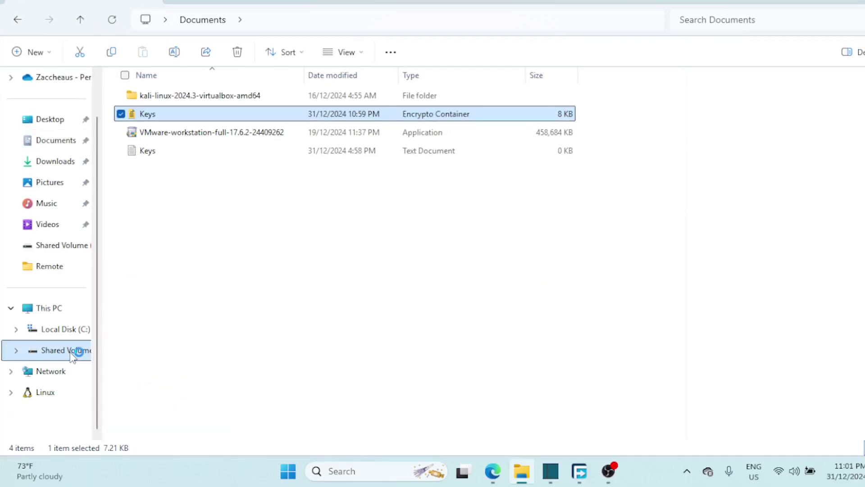
pyautogui.click(351, 331)
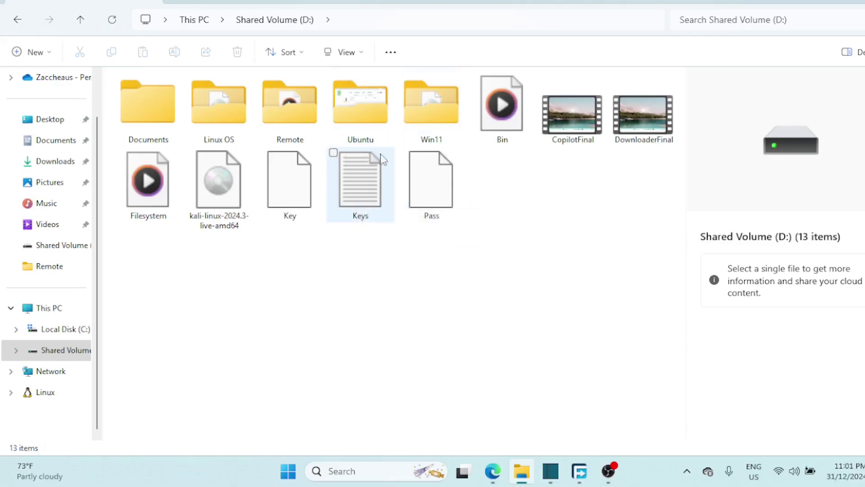
pyautogui.click(343, 168)
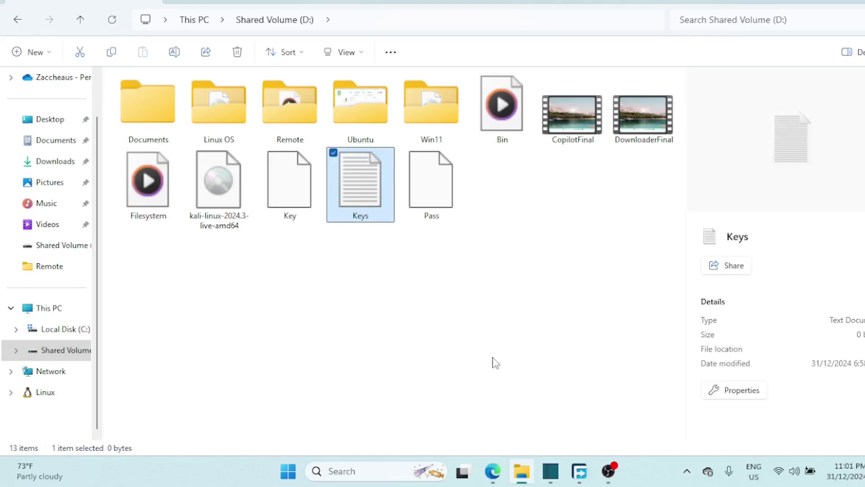
pyautogui.press('Delete')
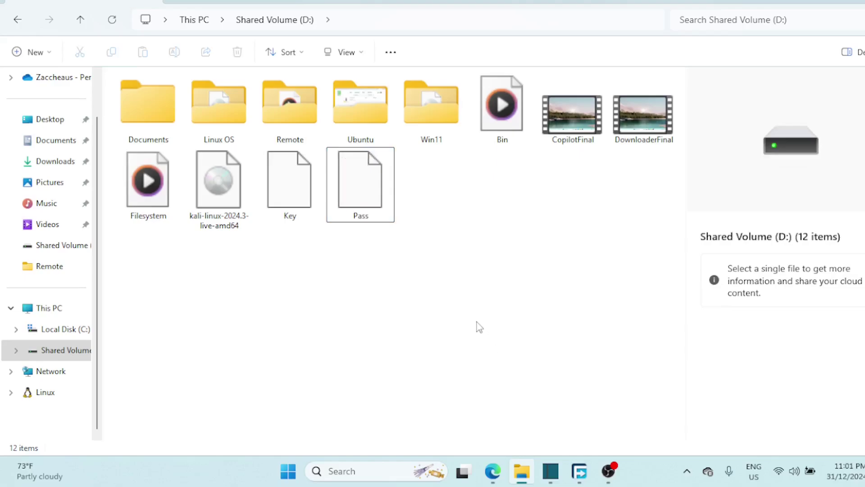